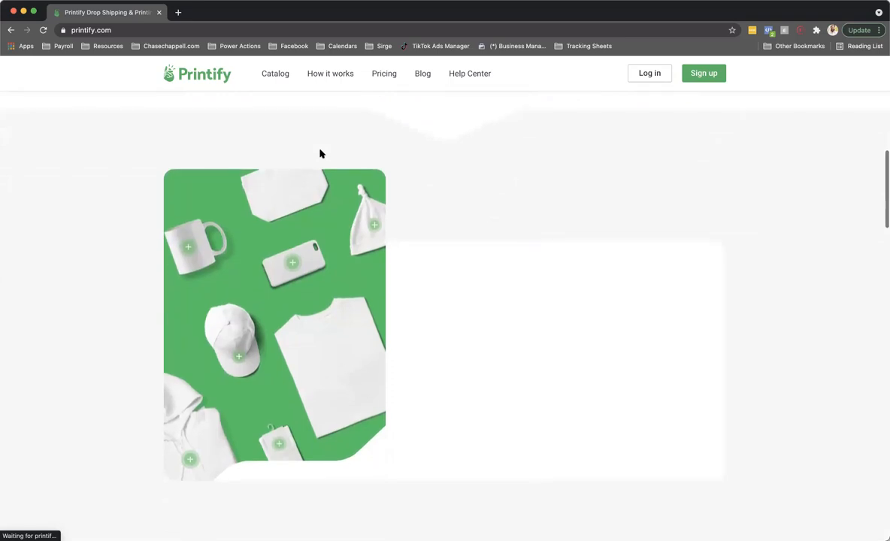
Sign up for a Printify account by continuing with a Google account.
{"action": "scroll", "coordinate": [319, 154], "scroll_direction": "down", "scroll_amount": 5}
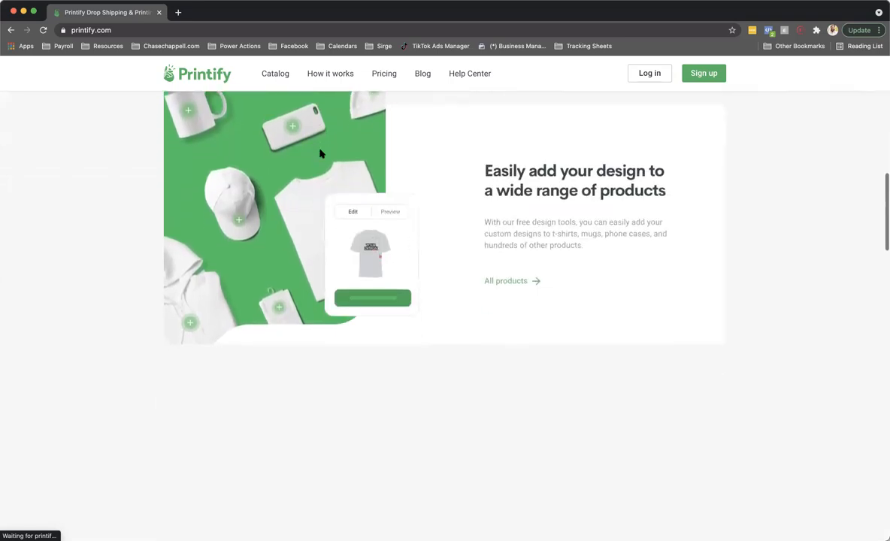
{"action": "scroll", "coordinate": [320, 154], "scroll_direction": "down", "scroll_amount": 4}
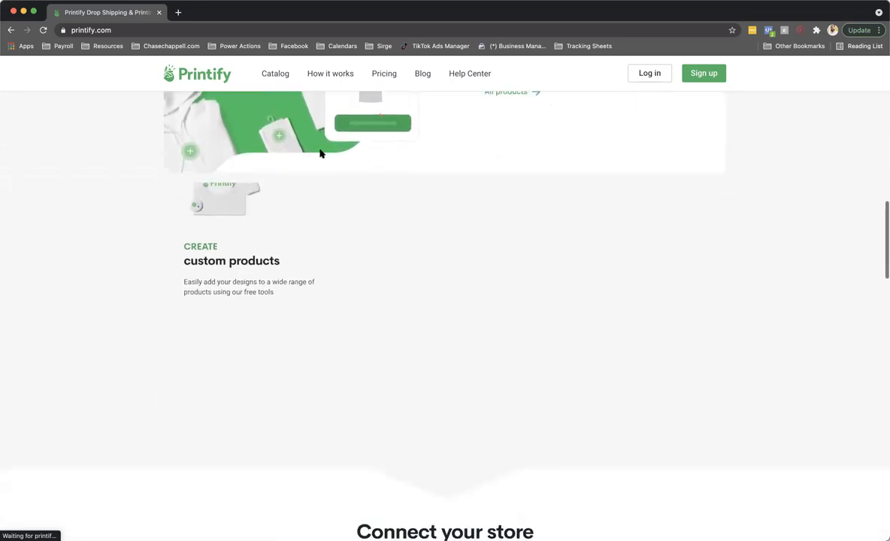
{"action": "scroll", "coordinate": [320, 153], "scroll_direction": "down", "scroll_amount": 2}
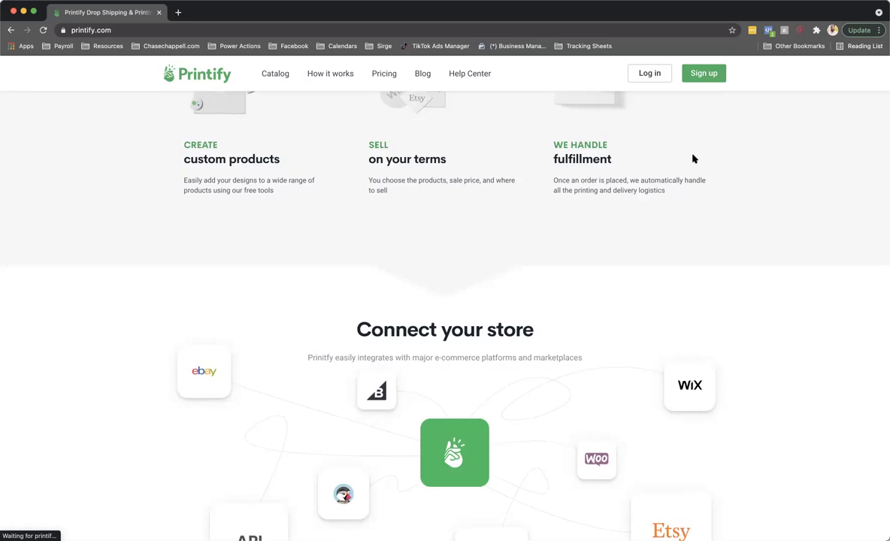
{"action": "scroll", "coordinate": [692, 158], "scroll_direction": "up", "scroll_amount": 15}
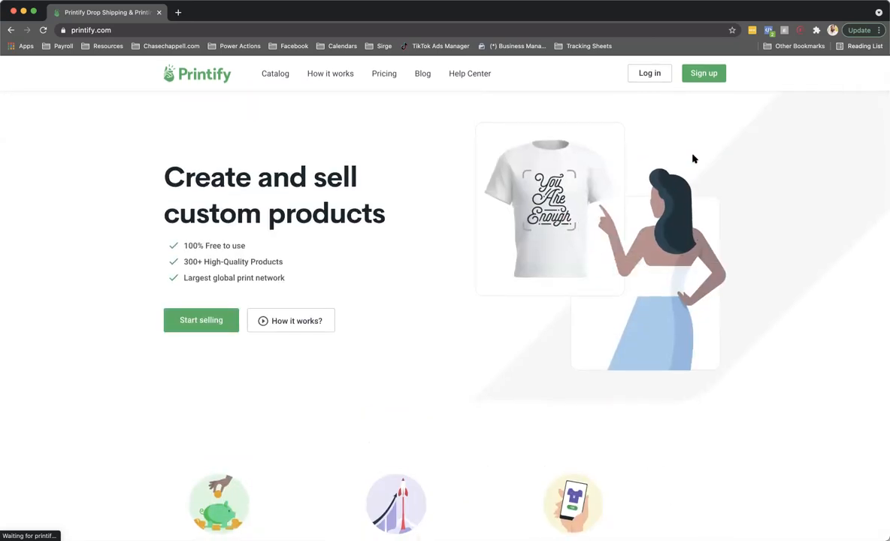
{"action": "left_click", "coordinate": [715, 73]}
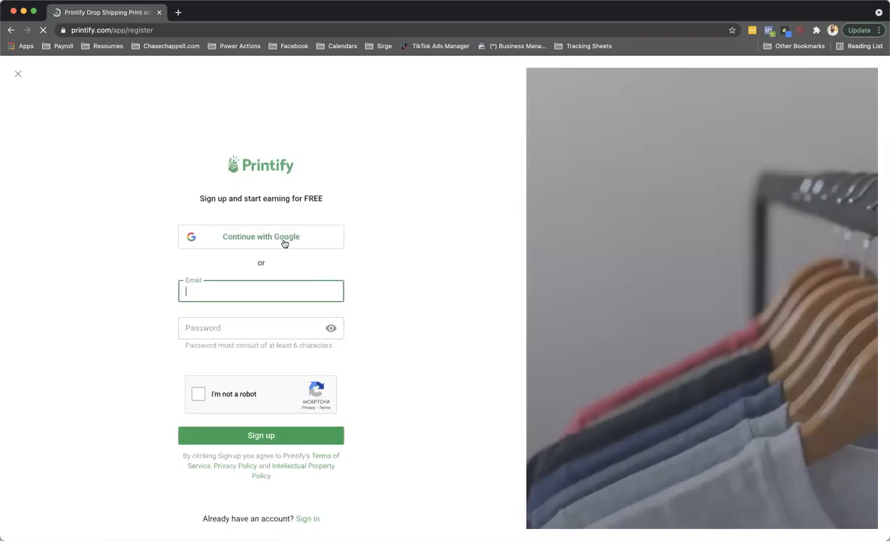
{"action": "left_click", "coordinate": [283, 240]}
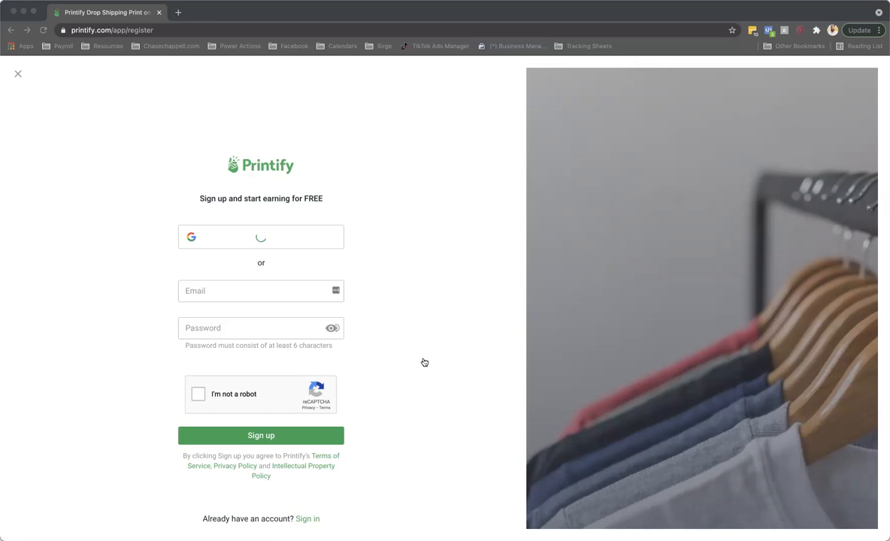
{"action": "left_click", "coordinate": [244, 308]}
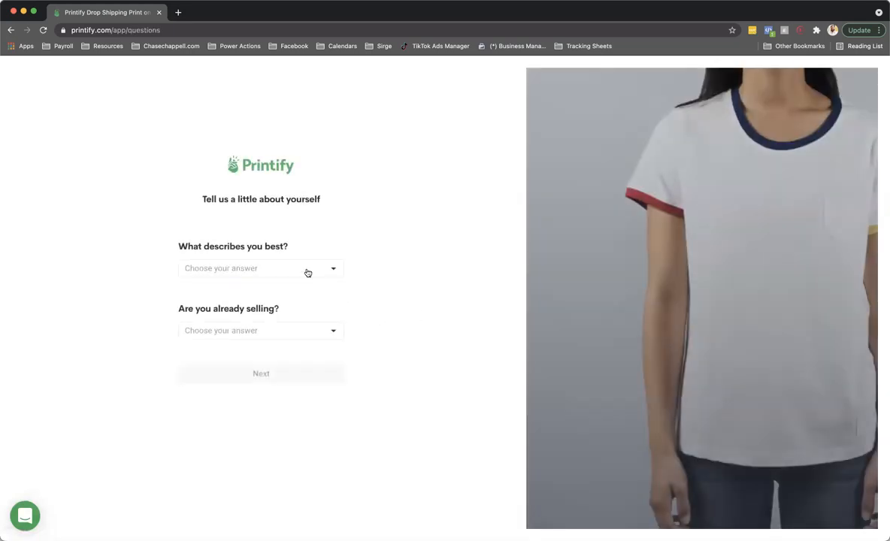
Submit the onboarding answers "Content creator" and "No, but I'm looking to start selling", and open the checklist task for designing the first product.
{"action": "left_click", "coordinate": [307, 272]}
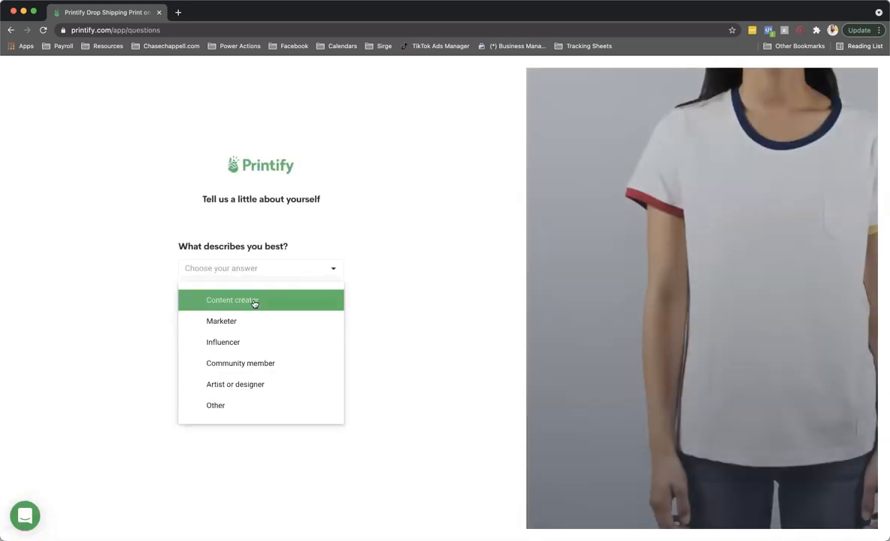
{"action": "left_click", "coordinate": [208, 303]}
{"action": "left_click", "coordinate": [329, 332]}
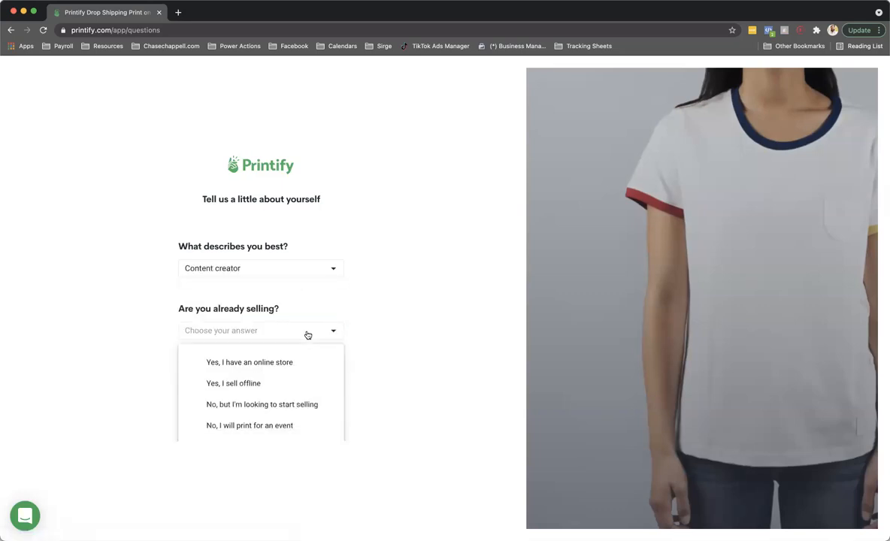
{"action": "left_click", "coordinate": [308, 412]}
{"action": "left_click", "coordinate": [286, 375]}
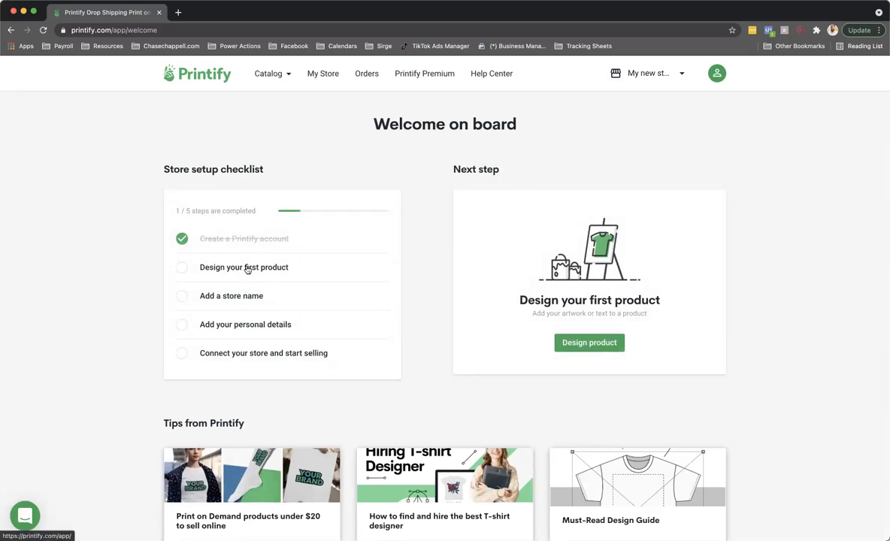
{"action": "left_click", "coordinate": [247, 270]}
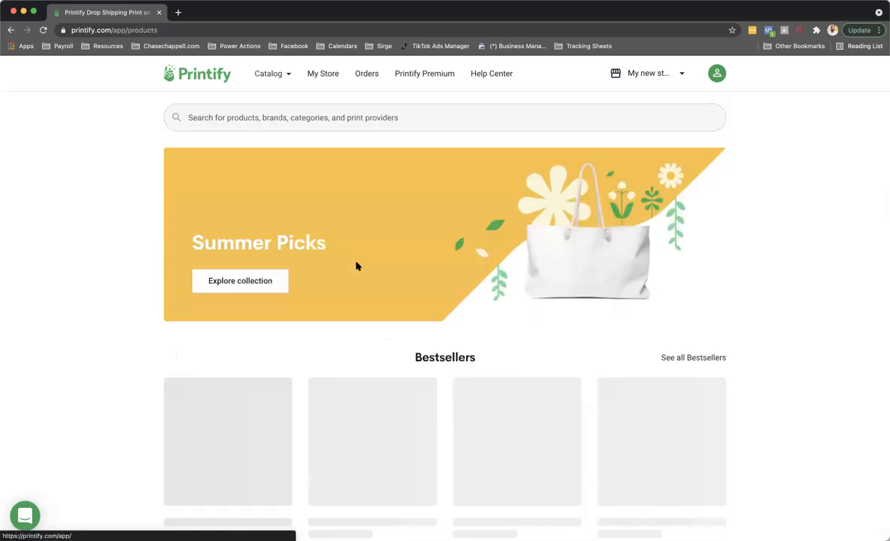
Examine the product catalog's bestsellers, clothing and accessory categories, new arrivals and AOP clothing.
{"action": "scroll", "coordinate": [420, 364], "scroll_direction": "down", "scroll_amount": 2}
{"action": "scroll", "coordinate": [420, 365], "scroll_direction": "down", "scroll_amount": 3}
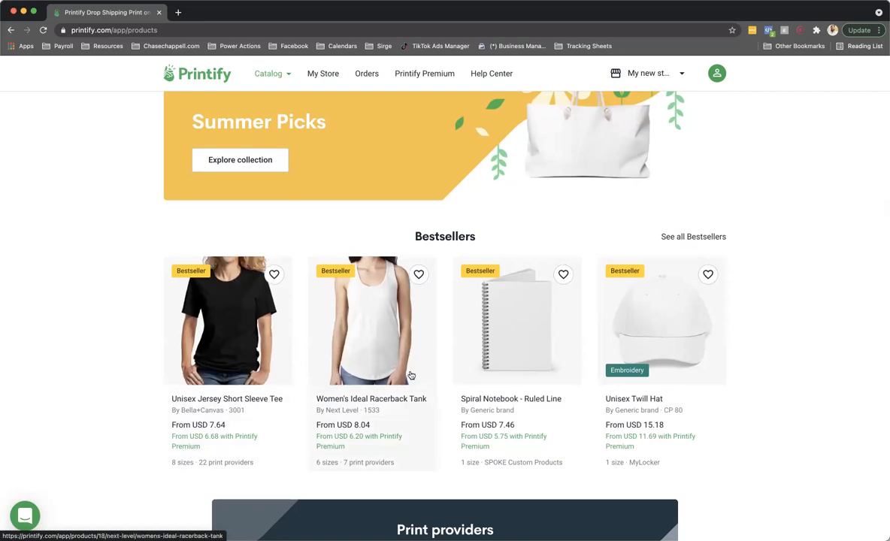
{"action": "scroll", "coordinate": [524, 379], "scroll_direction": "down", "scroll_amount": 2}
{"action": "scroll", "coordinate": [524, 380], "scroll_direction": "down", "scroll_amount": 9}
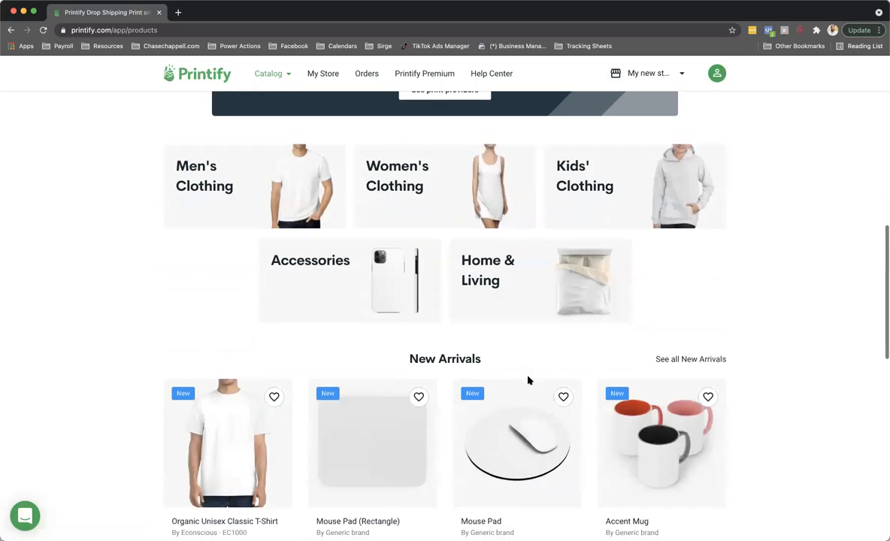
{"action": "scroll", "coordinate": [528, 278], "scroll_direction": "down", "scroll_amount": 2}
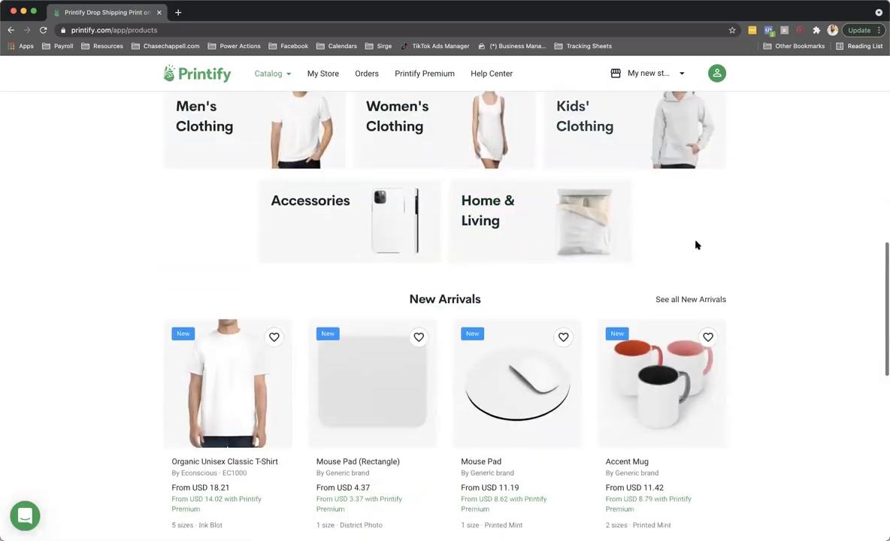
{"action": "scroll", "coordinate": [670, 289], "scroll_direction": "down", "scroll_amount": 2}
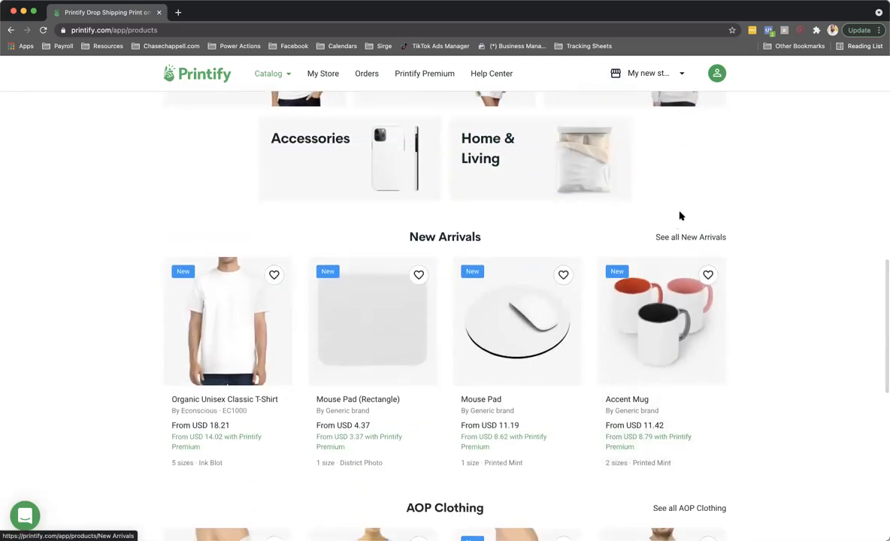
{"action": "scroll", "coordinate": [681, 215], "scroll_direction": "down", "scroll_amount": 3}
{"action": "scroll", "coordinate": [681, 220], "scroll_direction": "down", "scroll_amount": 4}
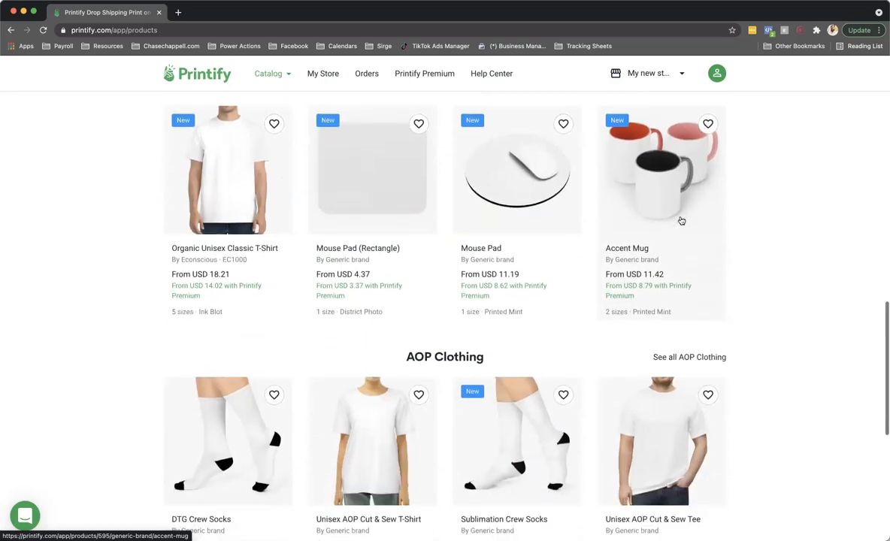
{"action": "scroll", "coordinate": [589, 298], "scroll_direction": "down", "scroll_amount": 1}
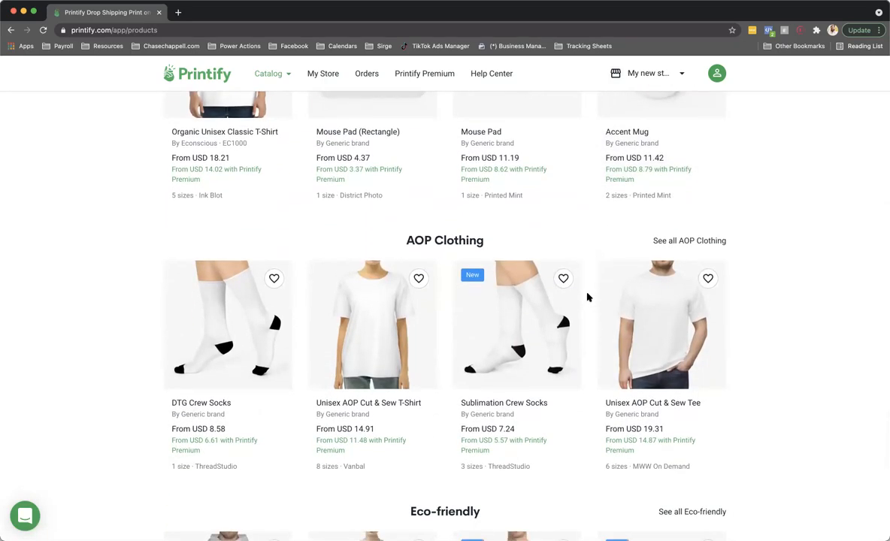
{"action": "scroll", "coordinate": [589, 298], "scroll_direction": "up", "scroll_amount": 10}
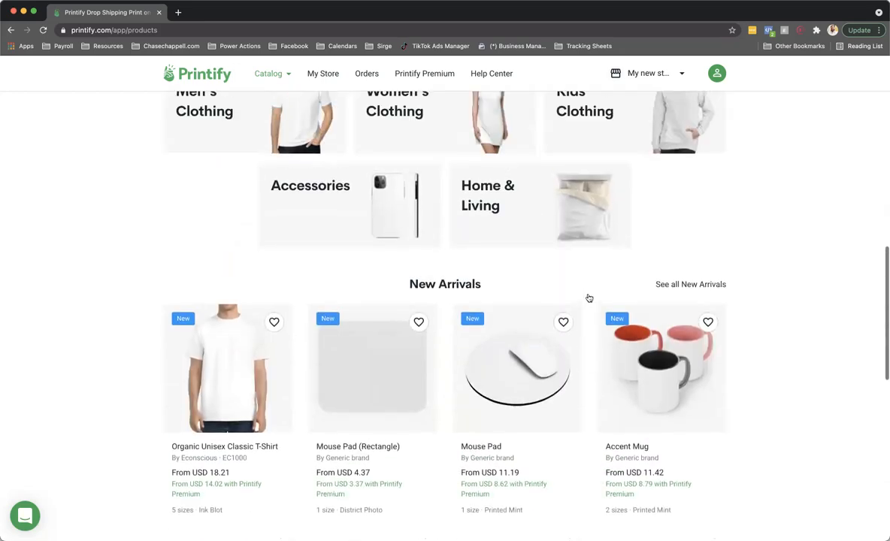
{"action": "scroll", "coordinate": [672, 263], "scroll_direction": "up", "scroll_amount": 5}
Start designing the bestselling Unisex Twill Hat from MyLocker and add cc_logo_icon (3).png as its design.
{"action": "left_click", "coordinate": [674, 262]}
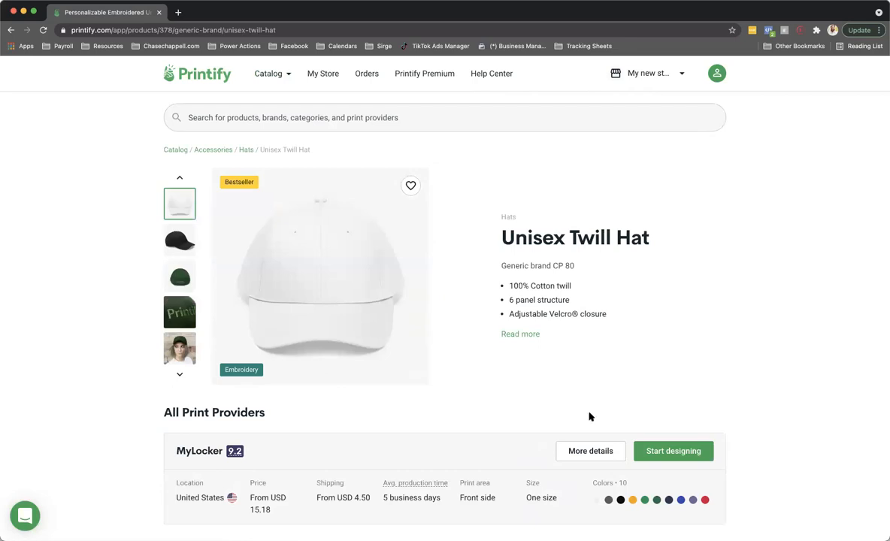
{"action": "left_click", "coordinate": [698, 453]}
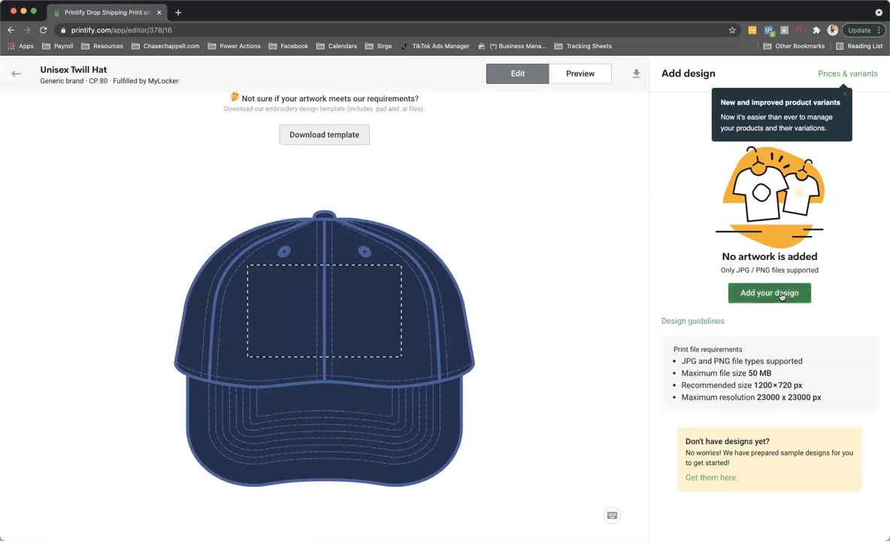
{"action": "left_click", "coordinate": [737, 292]}
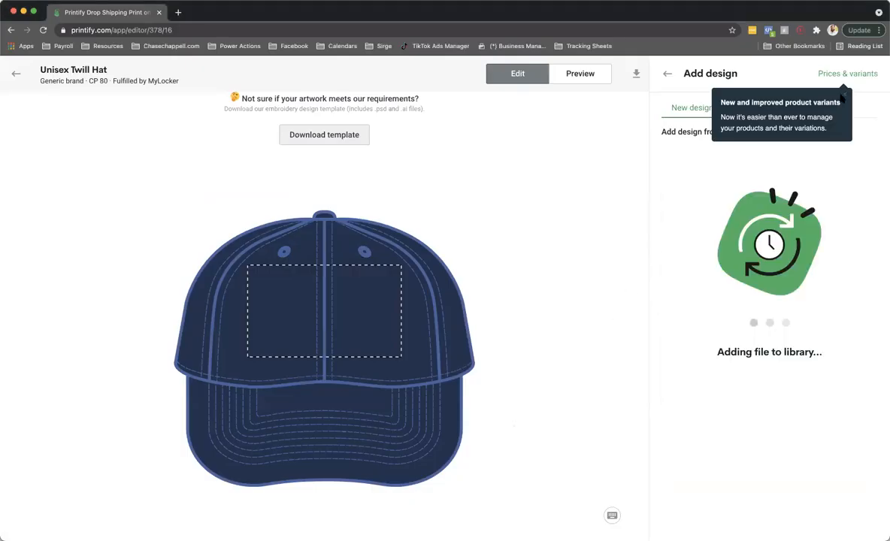
Add White to the hat's selected colors and save the product.
{"action": "left_click", "coordinate": [845, 112]}
{"action": "left_click", "coordinate": [767, 152]}
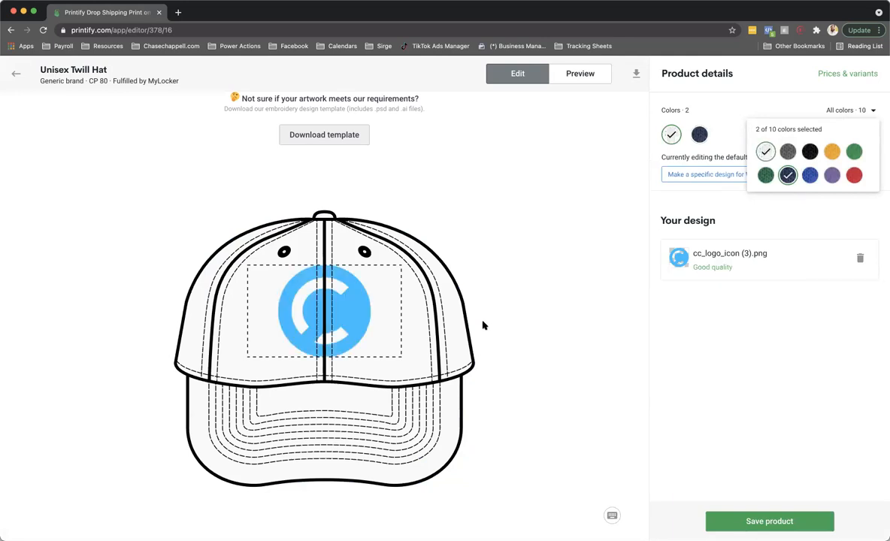
{"action": "left_click", "coordinate": [553, 244]}
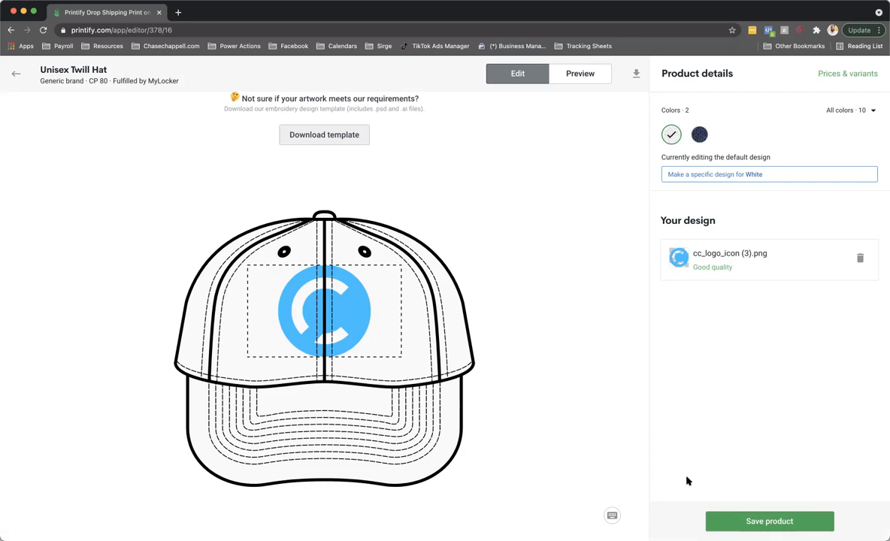
{"action": "left_click", "coordinate": [756, 516]}
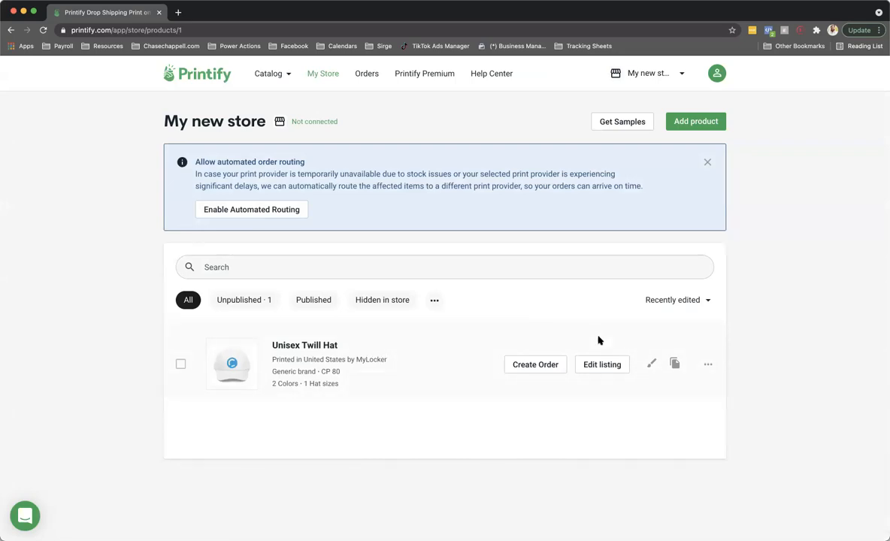
Open the Unisex Twill Hat listing for editing and choose Side Person as the title image view.
{"action": "left_click", "coordinate": [599, 366]}
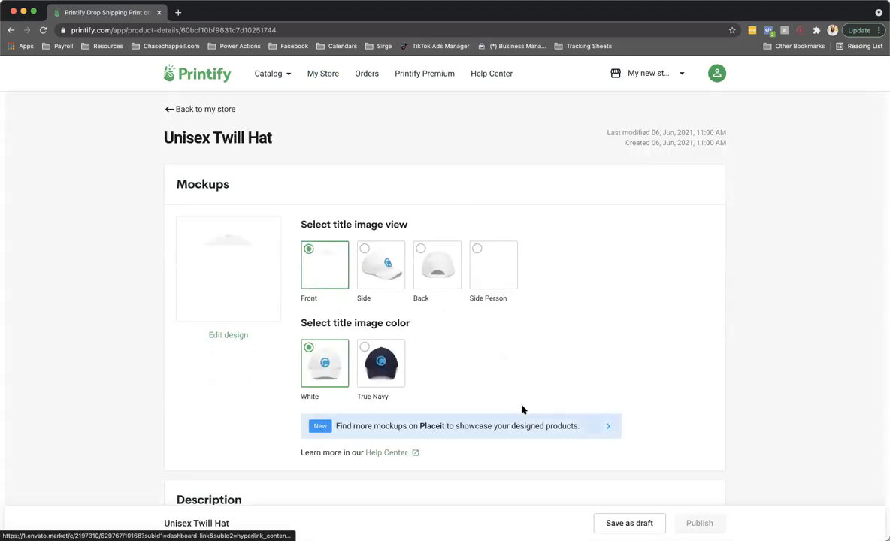
{"action": "scroll", "coordinate": [465, 406], "scroll_direction": "down", "scroll_amount": 2}
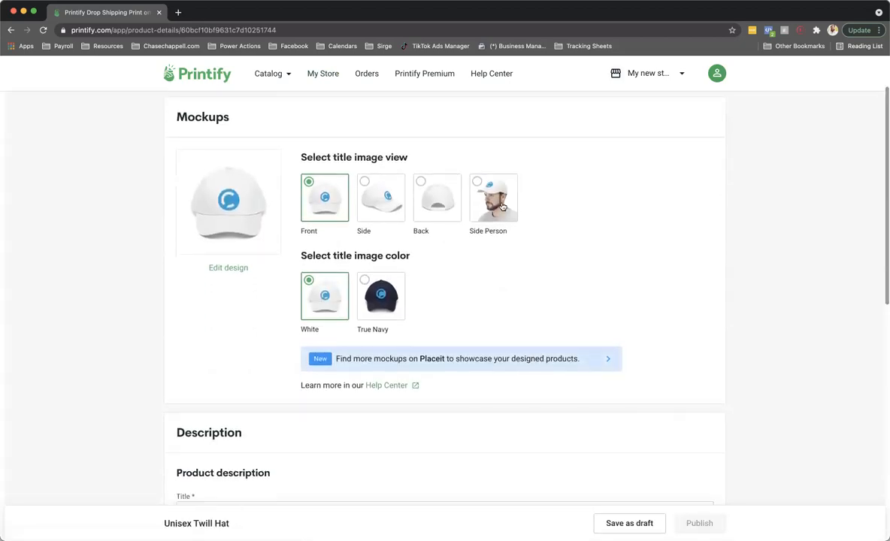
{"action": "left_click", "coordinate": [475, 190]}
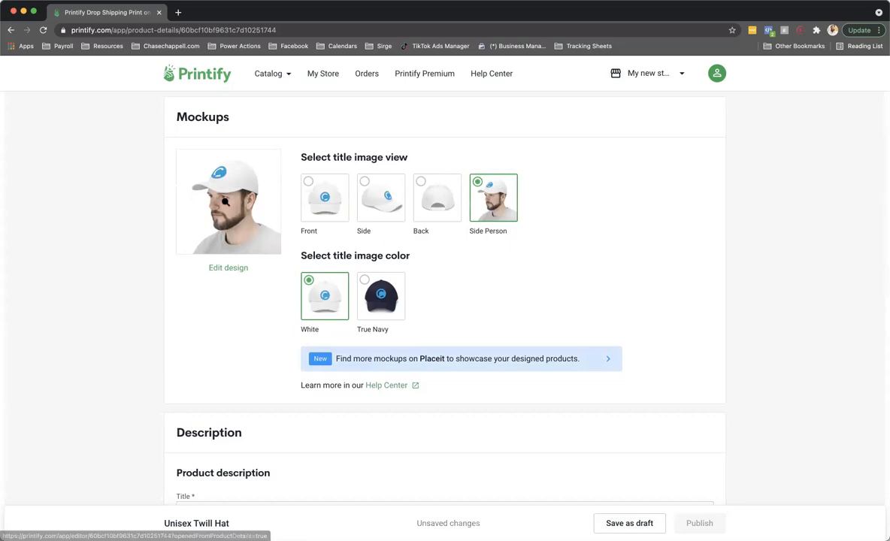
{"action": "left_click", "coordinate": [230, 269]}
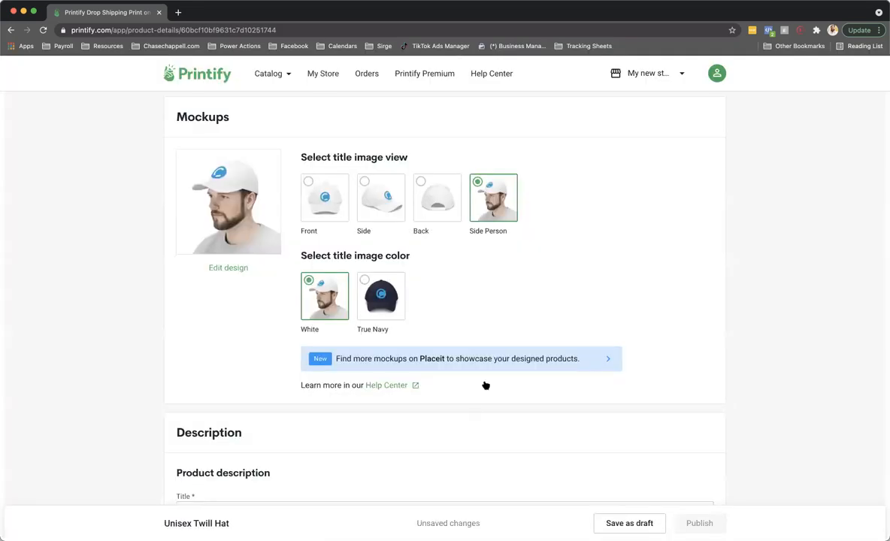
Replace the product title with "Chappell Digital Marketing Hat".
{"action": "scroll", "coordinate": [475, 407], "scroll_direction": "down", "scroll_amount": 2}
{"action": "scroll", "coordinate": [475, 407], "scroll_direction": "down", "scroll_amount": 1}
{"action": "left_click", "coordinate": [306, 412]}
{"action": "left_click_drag", "start_coordinate": [306, 412], "coordinate": [169, 417]}
{"action": "type", "text": "Cha[p"}
{"action": "key", "text": "BackSpace"}
{"action": "key", "text": "BackSpace"}
{"action": "type", "text": "ppell Dig"}
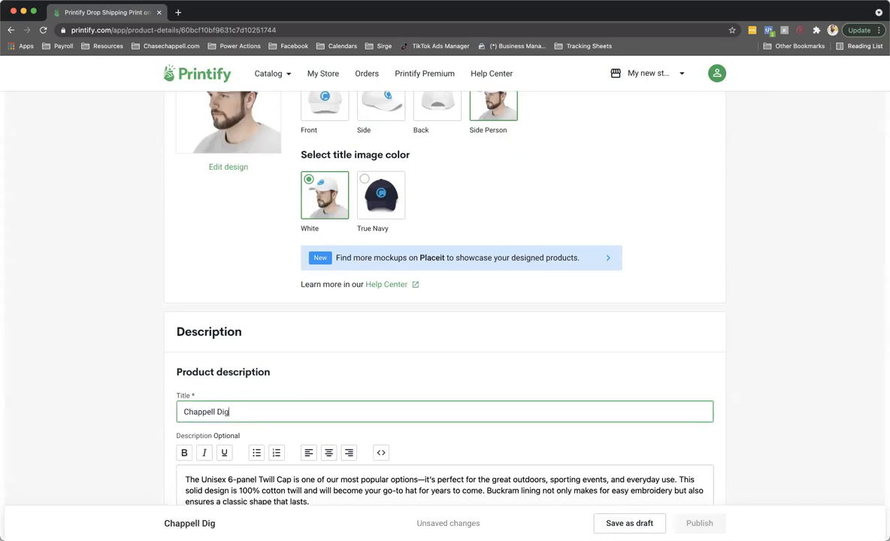
{"action": "type", "text": "ital Marketing Hat"}
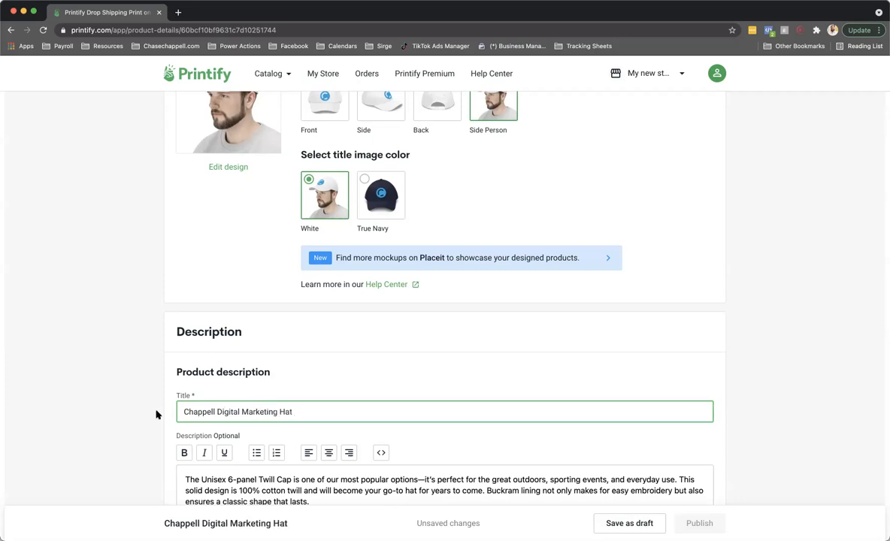
Replace the description's opening paragraph with "Agency Hat for new onboards or anyone who wants to own our hats" and remove the extra blank line below it.
{"action": "scroll", "coordinate": [290, 412], "scroll_direction": "down", "scroll_amount": 3}
{"action": "triple_click", "coordinate": [194, 371]}
{"action": "type", "text": "Agency Hat for new onboards or anyone who wants to own our ha"}
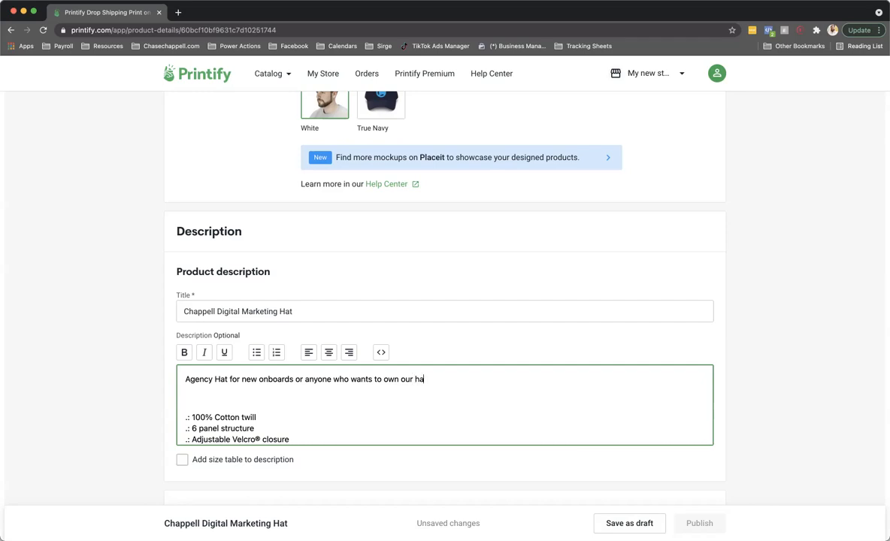
{"action": "key", "text": "BackSpace"}
{"action": "key", "text": "BackSpace"}
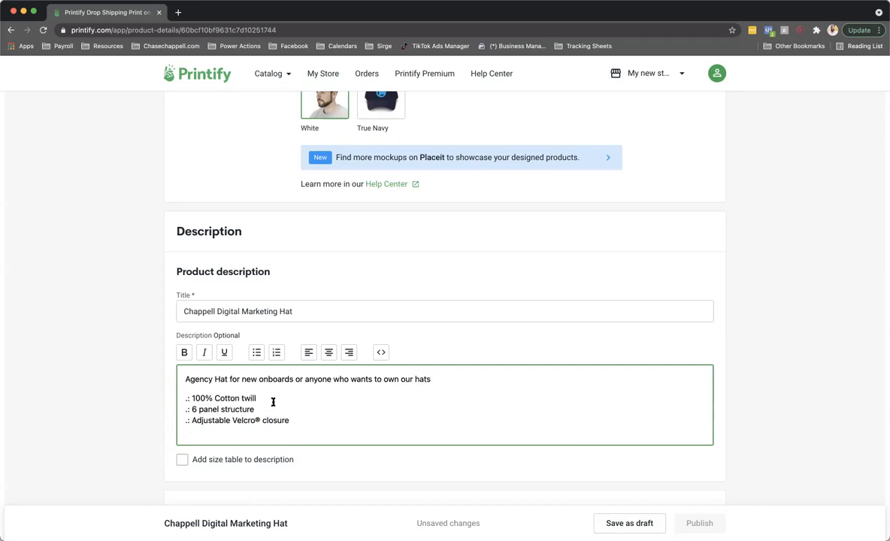
Expand the one-size variants in the pricing table and set the White hat's retail price to USD 30.
{"action": "scroll", "coordinate": [300, 421], "scroll_direction": "down", "scroll_amount": 5}
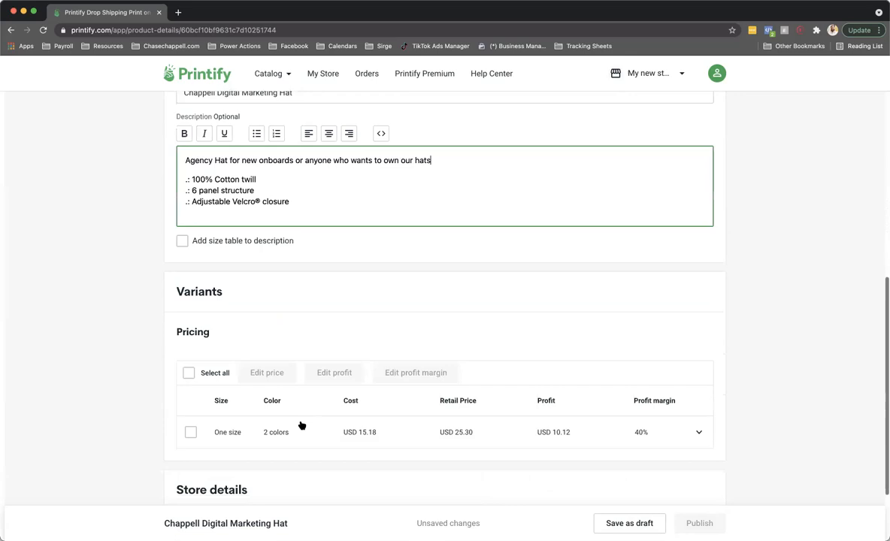
{"action": "scroll", "coordinate": [320, 421], "scroll_direction": "down", "scroll_amount": 1}
{"action": "left_click", "coordinate": [699, 334]}
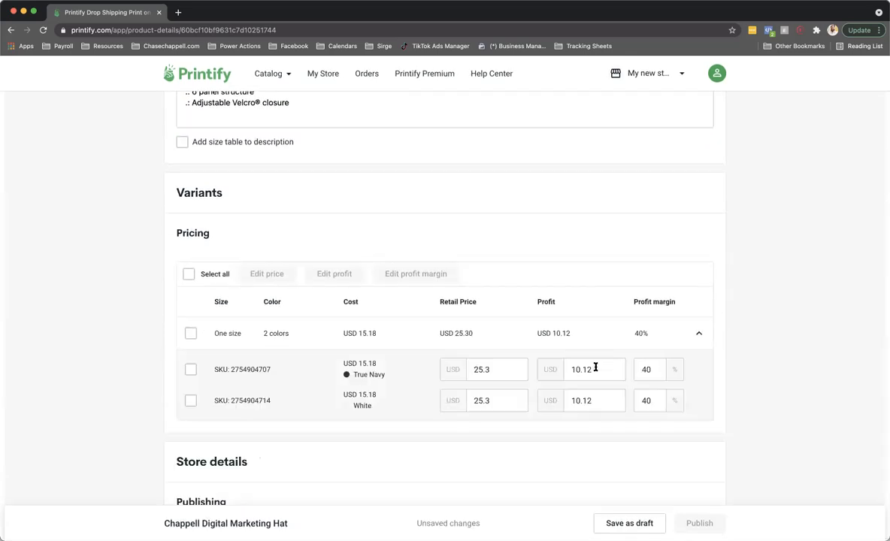
{"action": "double_click", "coordinate": [484, 405]}
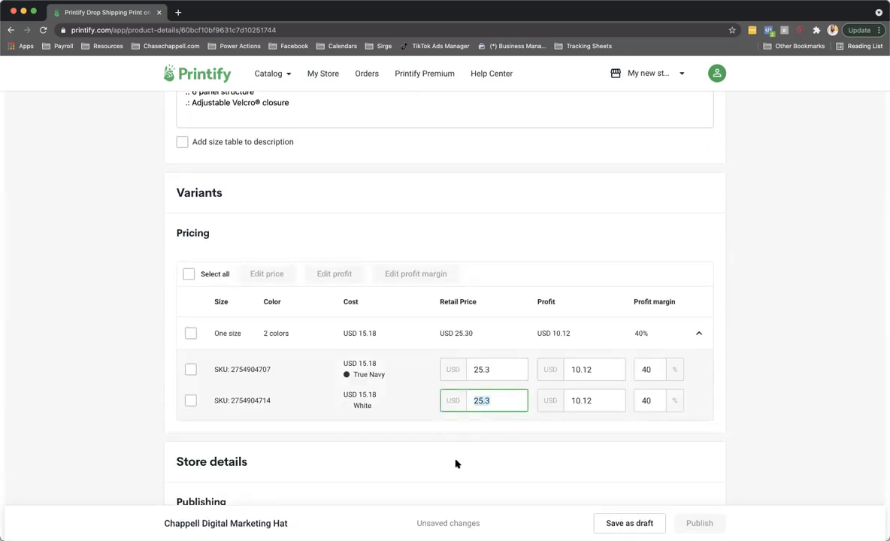
{"action": "type", "text": "30"}
{"action": "left_click", "coordinate": [640, 401]}
{"action": "double_click", "coordinate": [640, 402]}
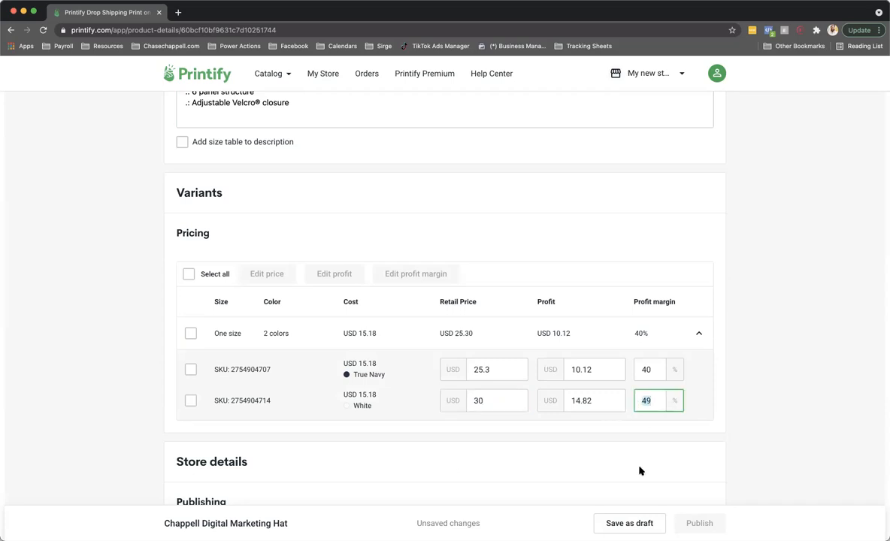
{"action": "double_click", "coordinate": [499, 401]}
{"action": "type", "text": "31"}
{"action": "key", "text": "BackSpace"}
{"action": "type", "text": "0"}
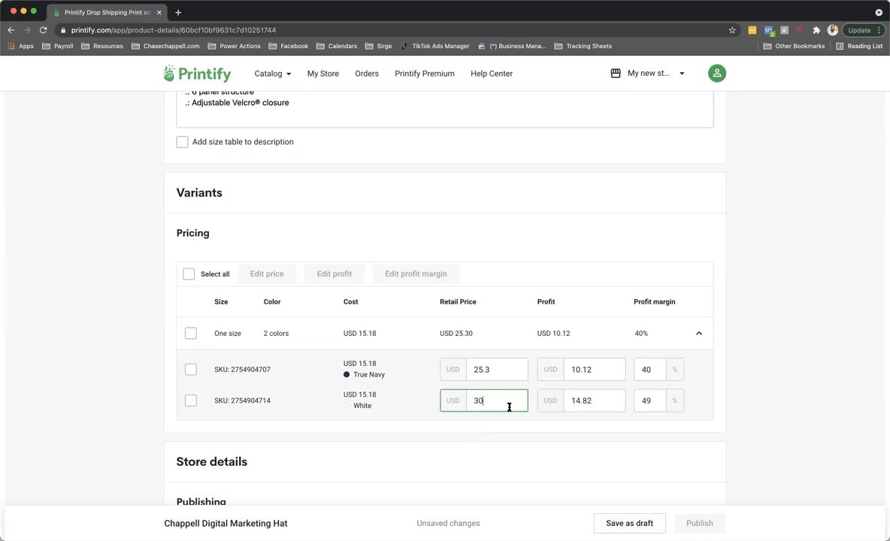
Mark the hat for publishing to the Printify store, publish it, and dismiss the feedback survey.
{"action": "scroll", "coordinate": [493, 422], "scroll_direction": "down", "scroll_amount": 2}
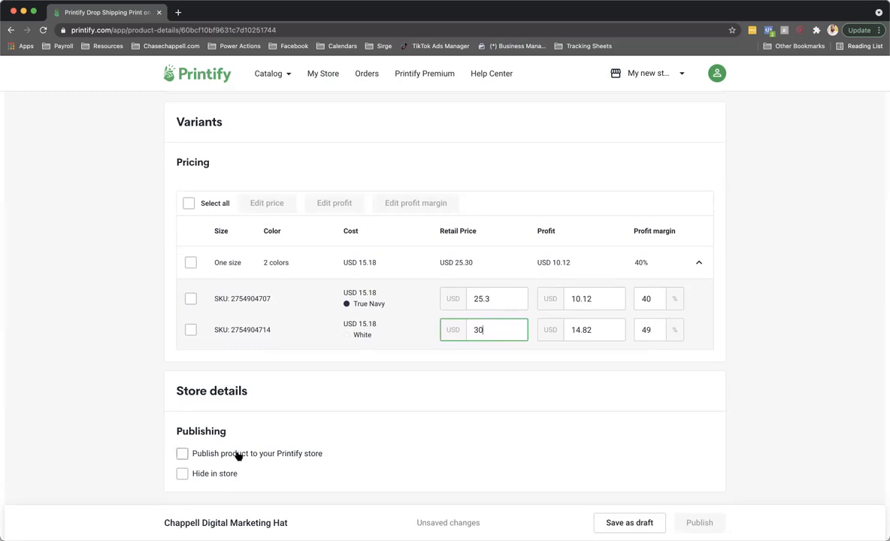
{"action": "left_click", "coordinate": [238, 456]}
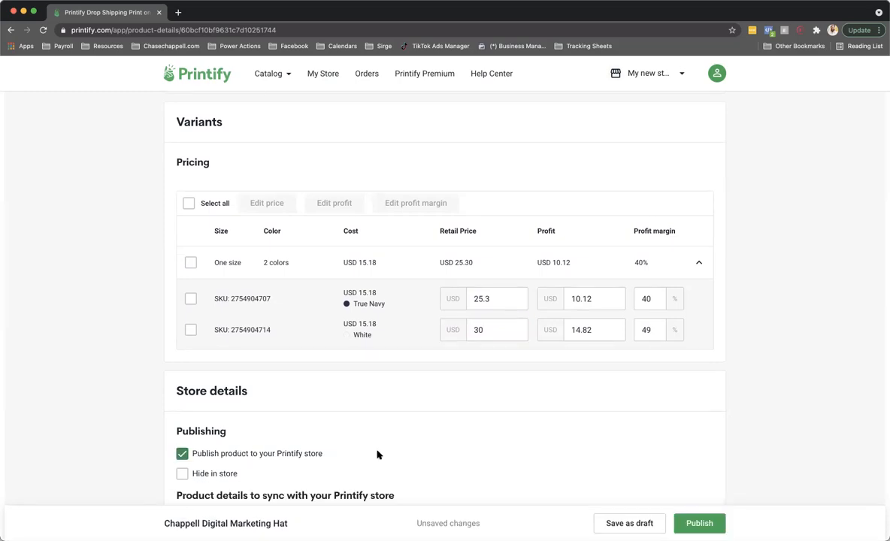
{"action": "scroll", "coordinate": [525, 446], "scroll_direction": "down", "scroll_amount": 3}
{"action": "left_click", "coordinate": [697, 524]}
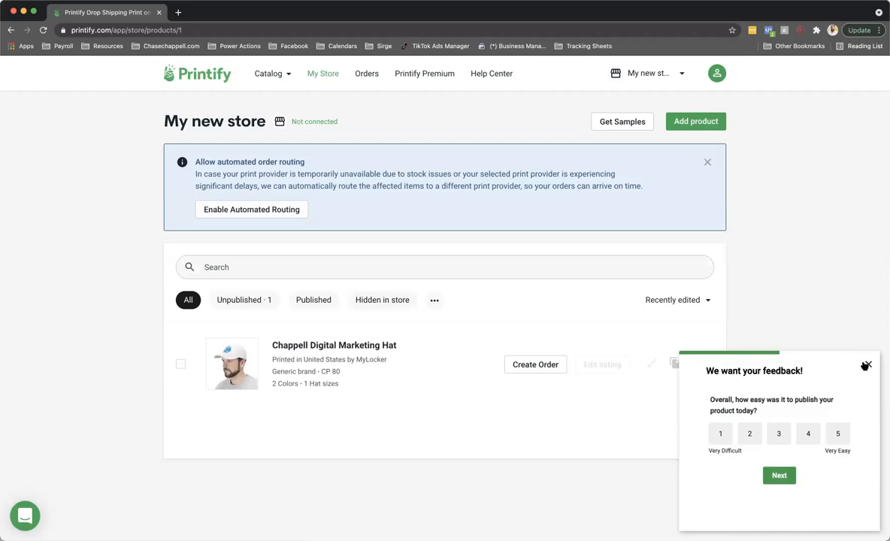
{"action": "left_click", "coordinate": [868, 365]}
Open the store name task from the setup checklist and save the store name as "Chappell Digital Marketing".
{"action": "left_click", "coordinate": [193, 67]}
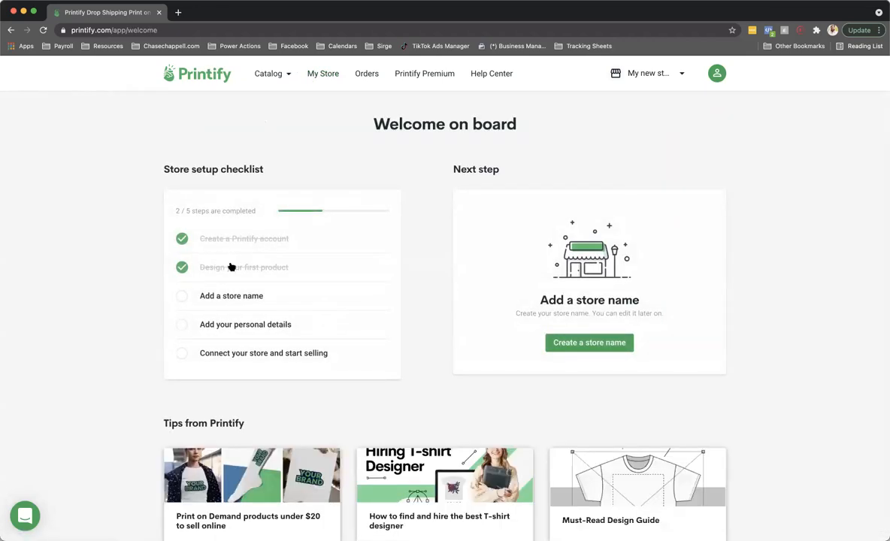
{"action": "left_click", "coordinate": [236, 298]}
{"action": "left_click_drag", "start_coordinate": [531, 227], "coordinate": [431, 229]}
{"action": "type", "text": "Chappell Digital Marketing"}
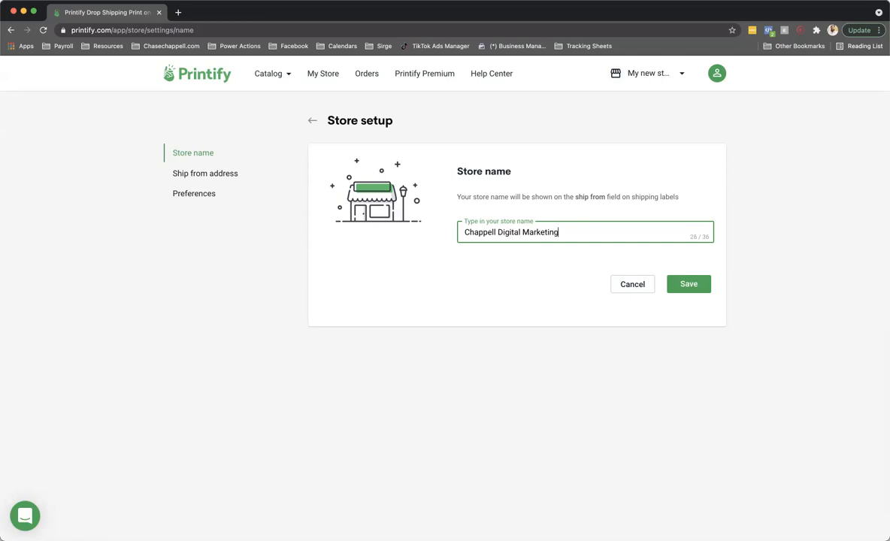
{"action": "left_click", "coordinate": [694, 290]}
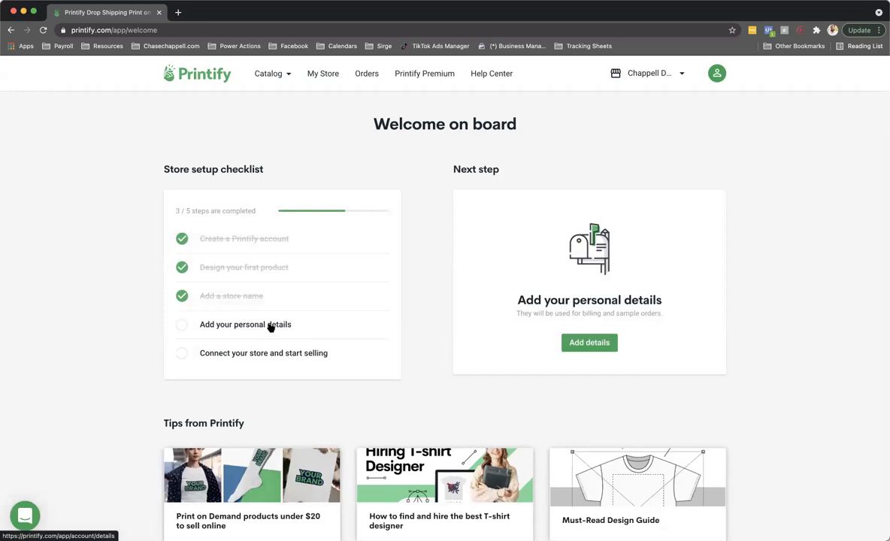
Fill in the checklist's personal details with business name "Chappell Digital Marketing" and the contact's full name.
{"action": "left_click", "coordinate": [238, 315]}
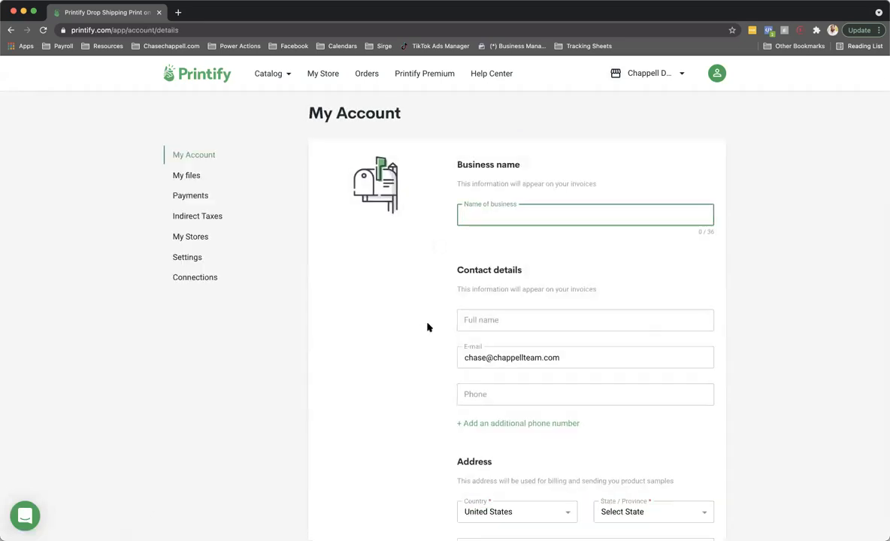
{"action": "type", "text": "Chappell Digital Marketing"}
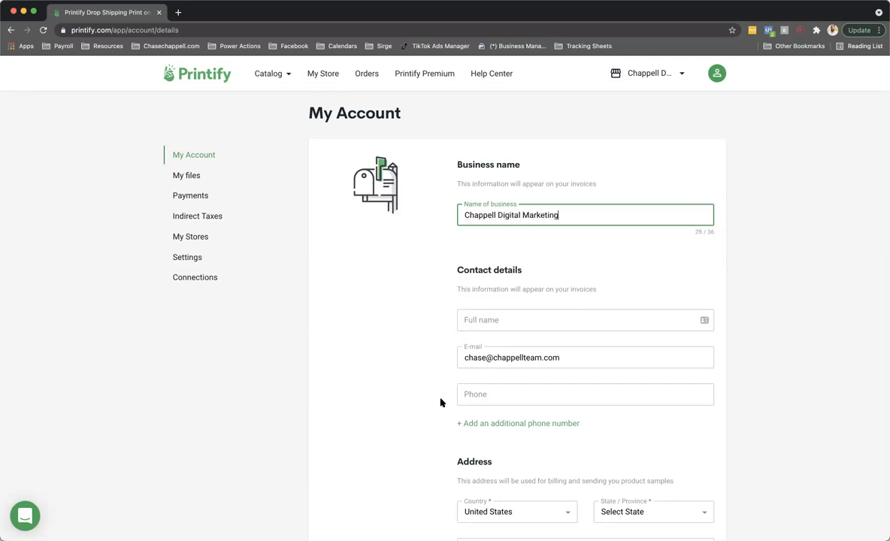
{"action": "left_click", "coordinate": [477, 320]}
{"action": "type", "text": "C"}
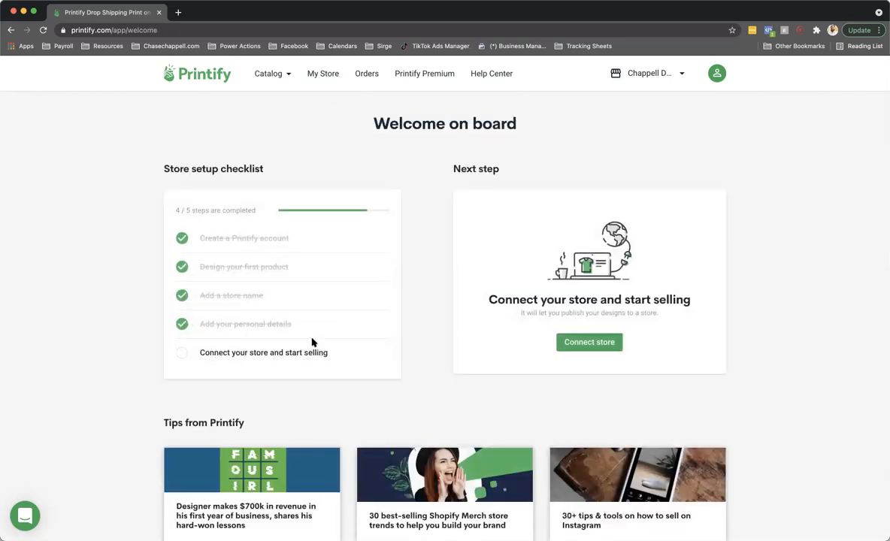
Start connecting the unconnected store, choosing Shopify as the sales platform and activating the store URL entry.
{"action": "left_click", "coordinate": [234, 353]}
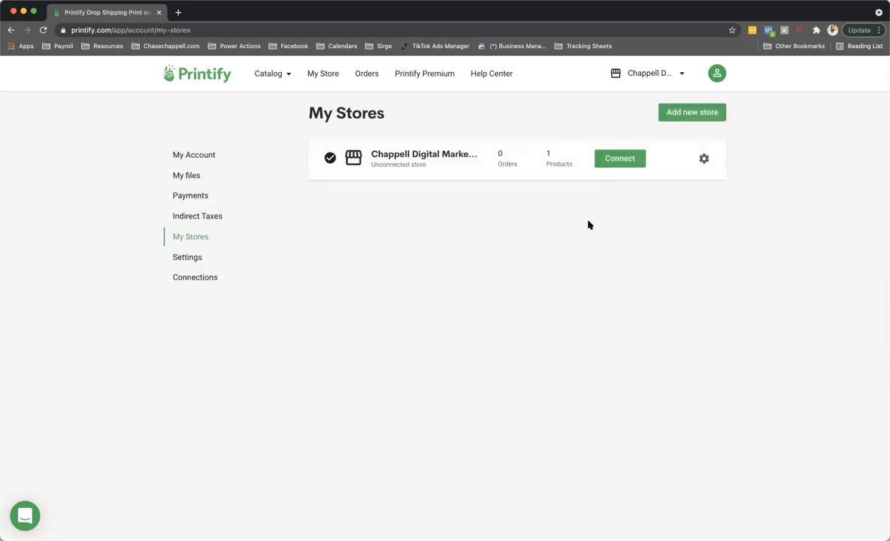
{"action": "left_click", "coordinate": [608, 159]}
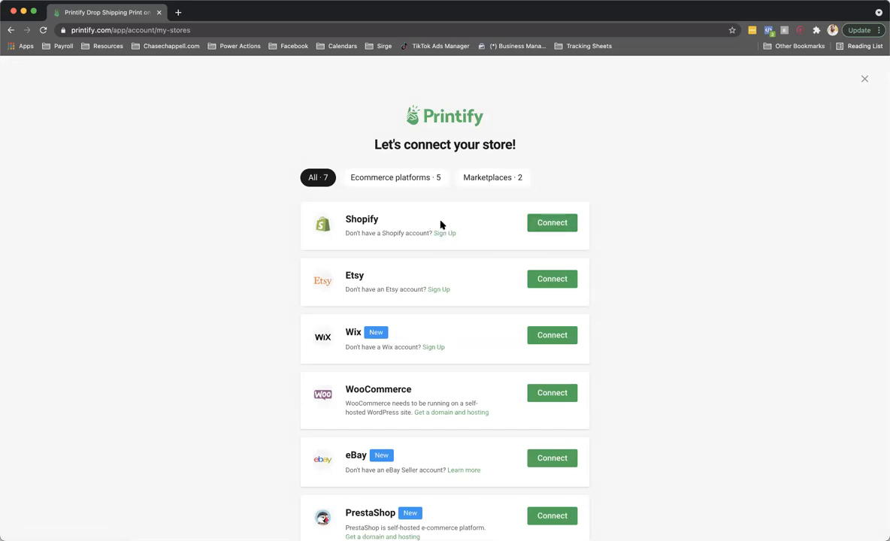
{"action": "scroll", "coordinate": [525, 297], "scroll_direction": "down", "scroll_amount": 1}
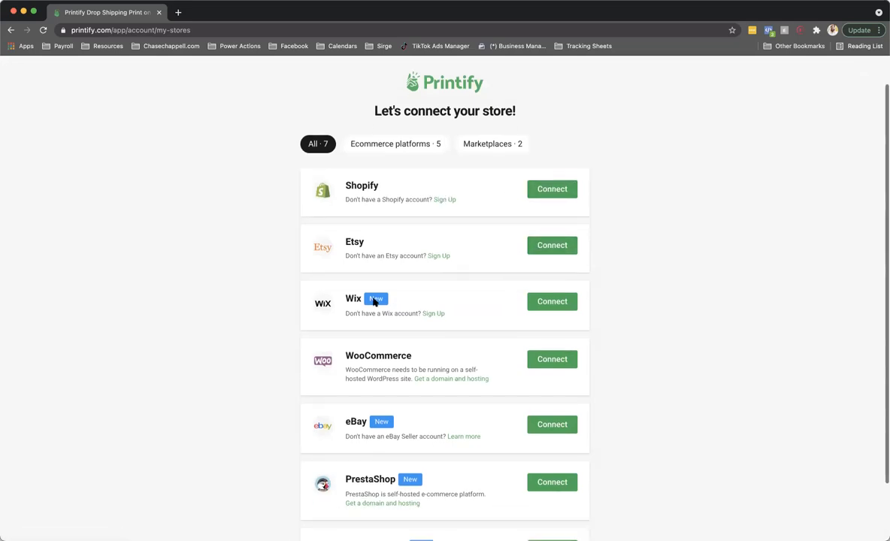
{"action": "scroll", "coordinate": [374, 424], "scroll_direction": "down", "scroll_amount": 2}
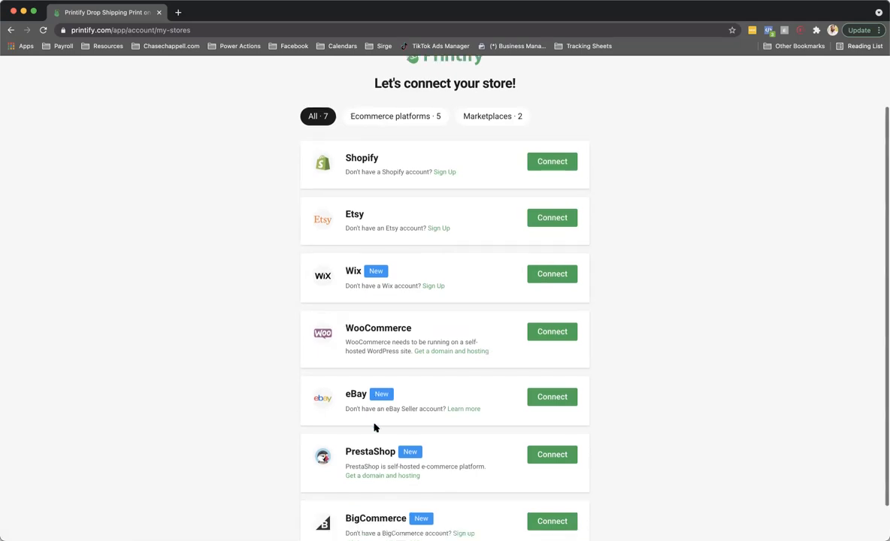
{"action": "scroll", "coordinate": [374, 424], "scroll_direction": "up", "scroll_amount": 3}
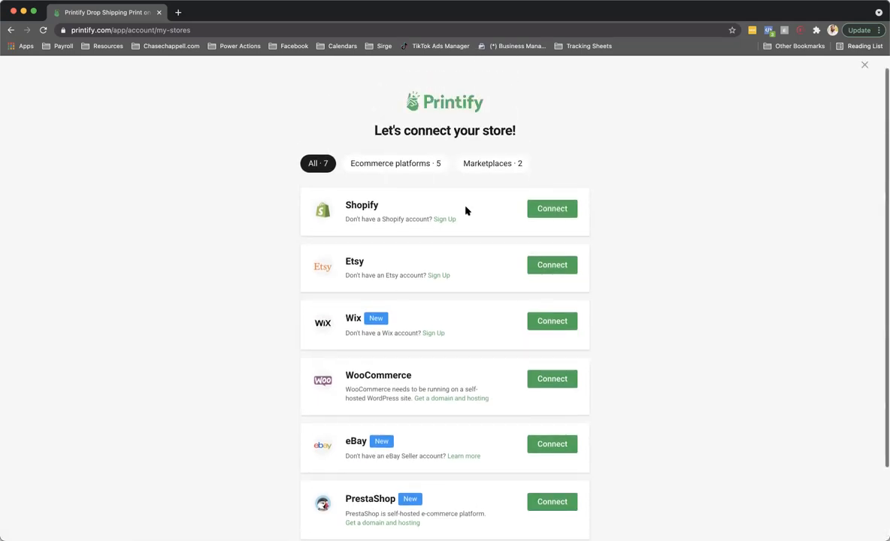
{"action": "left_click", "coordinate": [538, 208]}
{"action": "left_click", "coordinate": [431, 281]}
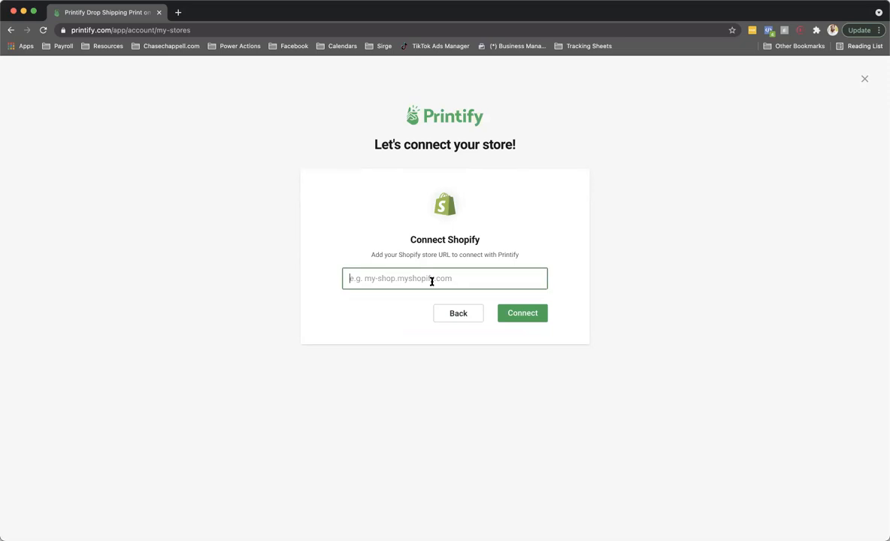